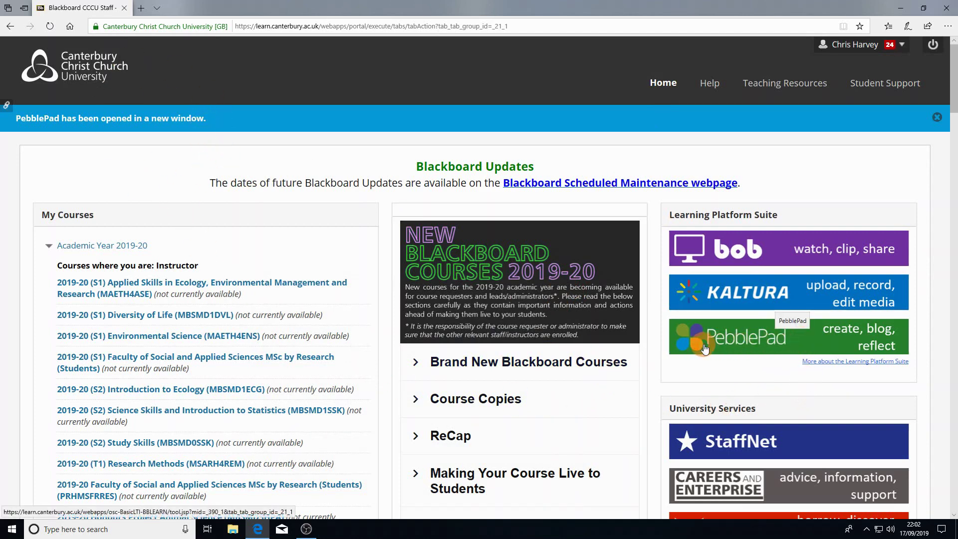
# Launch PebblePad from Blackboard, switch to ATLAS and open the "2019-20 - Honours Project" workspace.
pyautogui.click(760, 340)
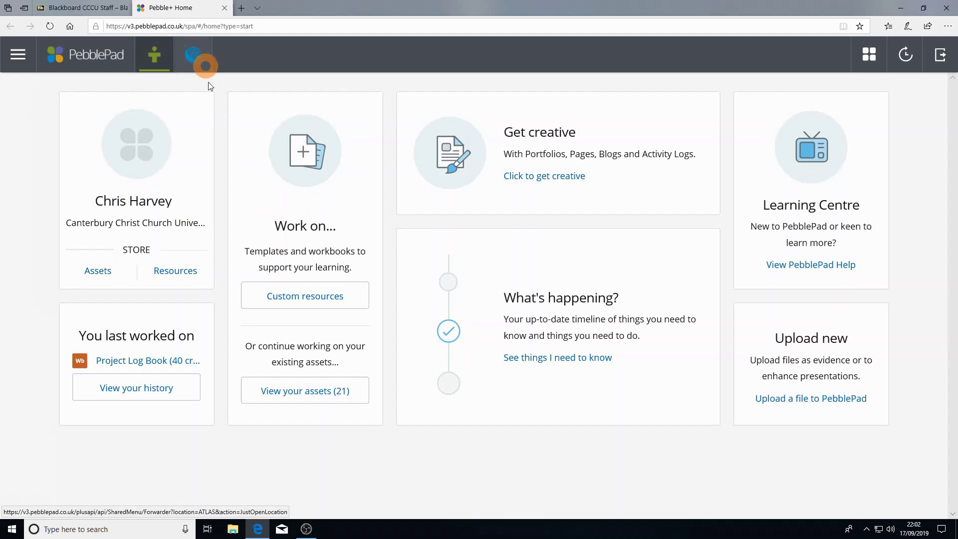
pyautogui.click(194, 57)
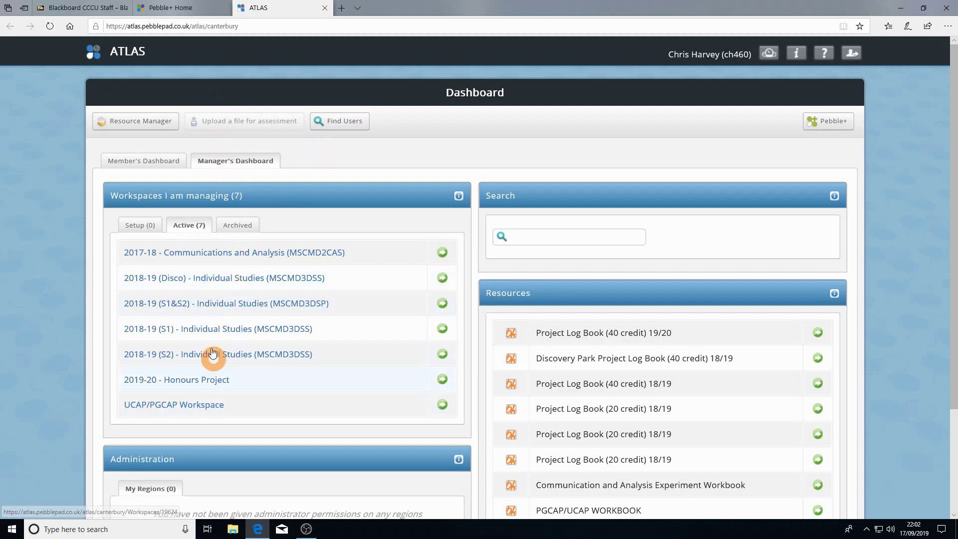
pyautogui.moveTo(135, 382)
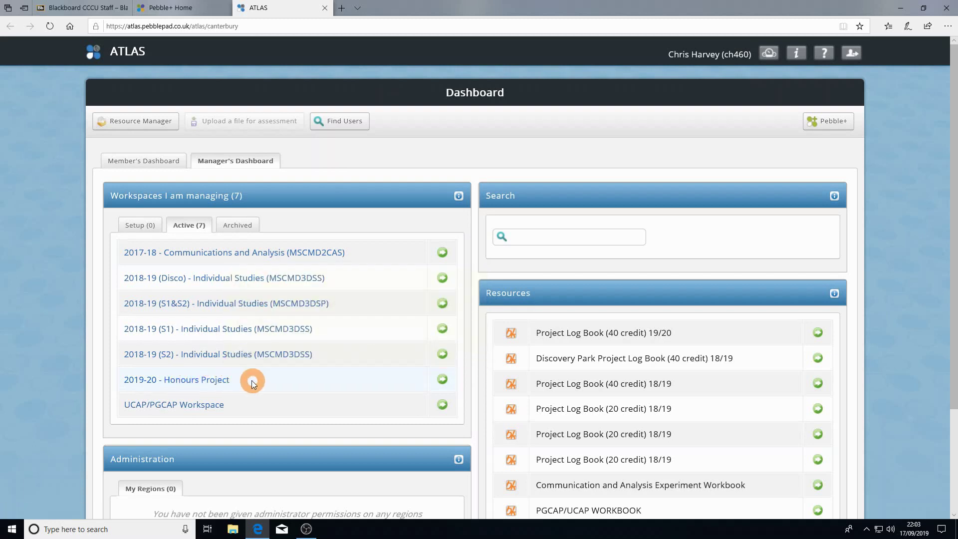
pyautogui.click(192, 385)
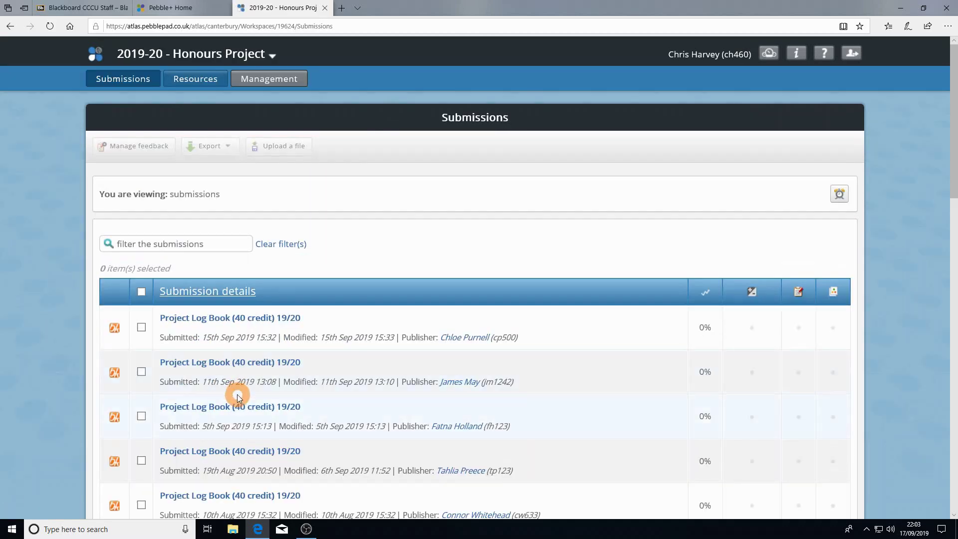
# Open the "(Recovered) Project Log Book (40 credit) 19/20" submission from the workspace's submission list.
pyautogui.scroll(-3, 428, 228)
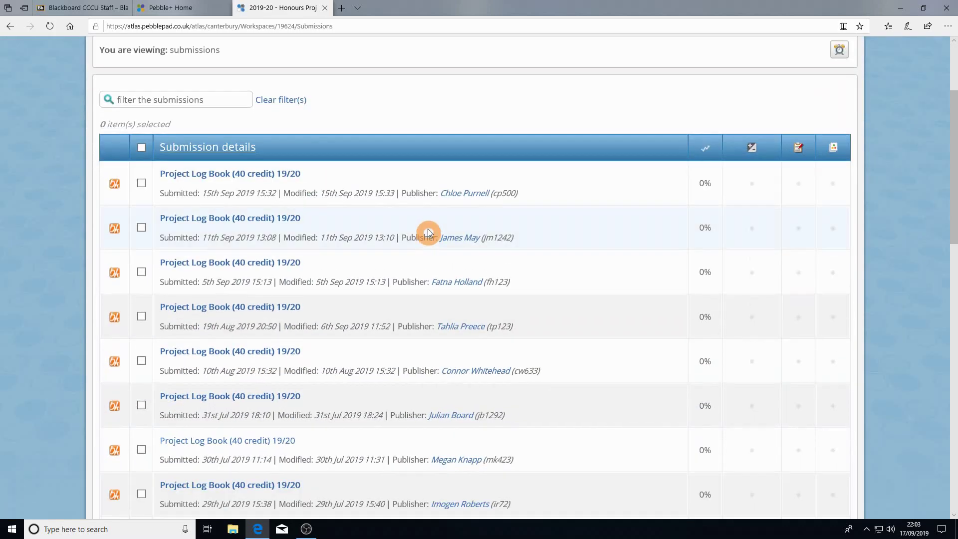
pyautogui.scroll(-15, 441, 199)
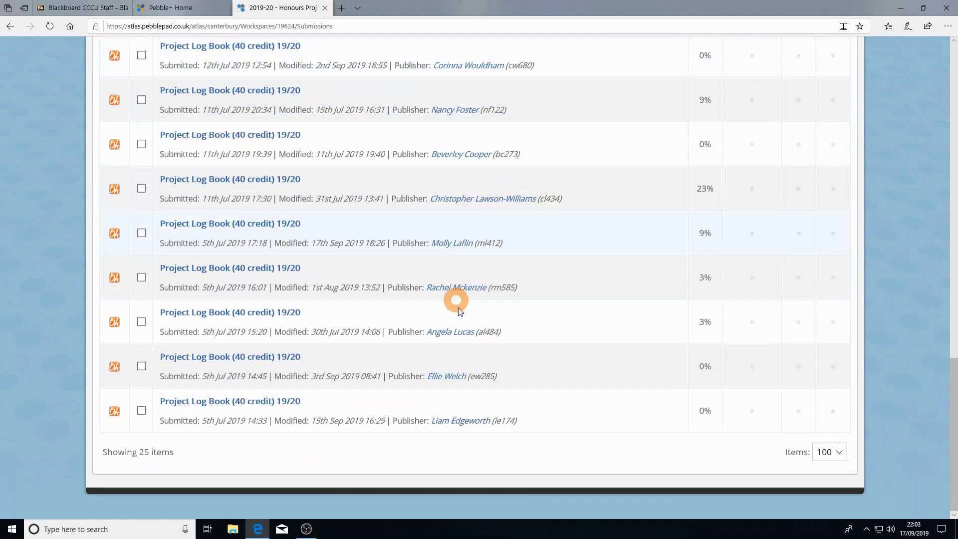
pyautogui.scroll(12, 379, 407)
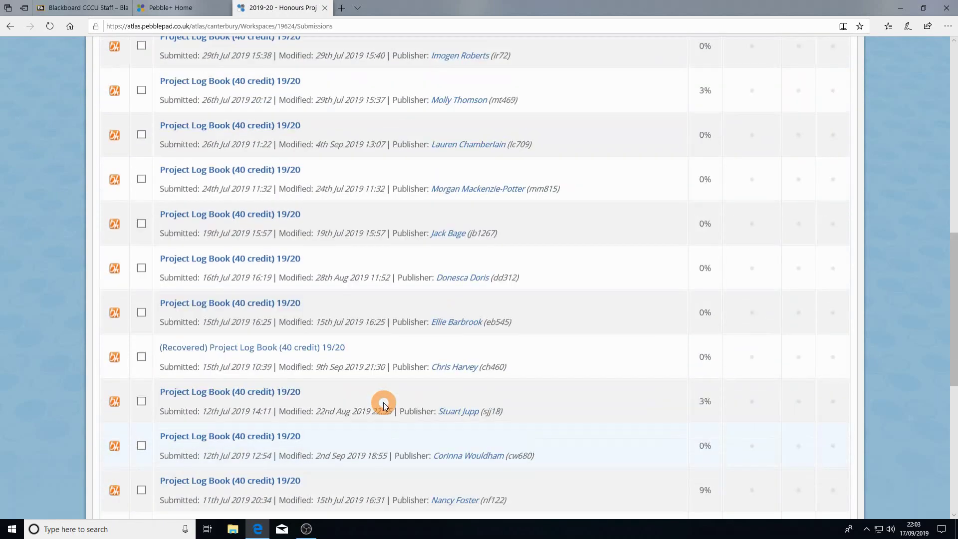
pyautogui.scroll(5, 328, 214)
pyautogui.scroll(-10, 407, 263)
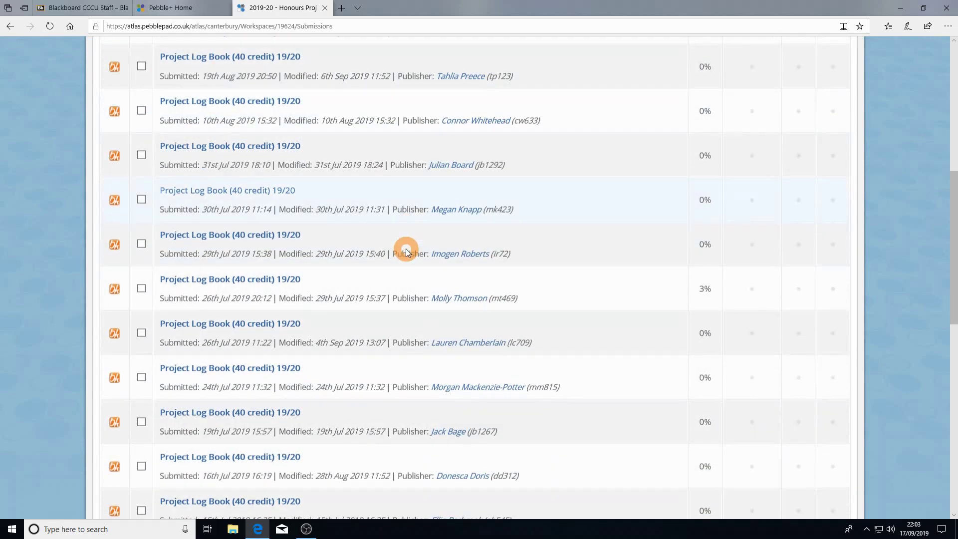
pyautogui.scroll(-3, 438, 290)
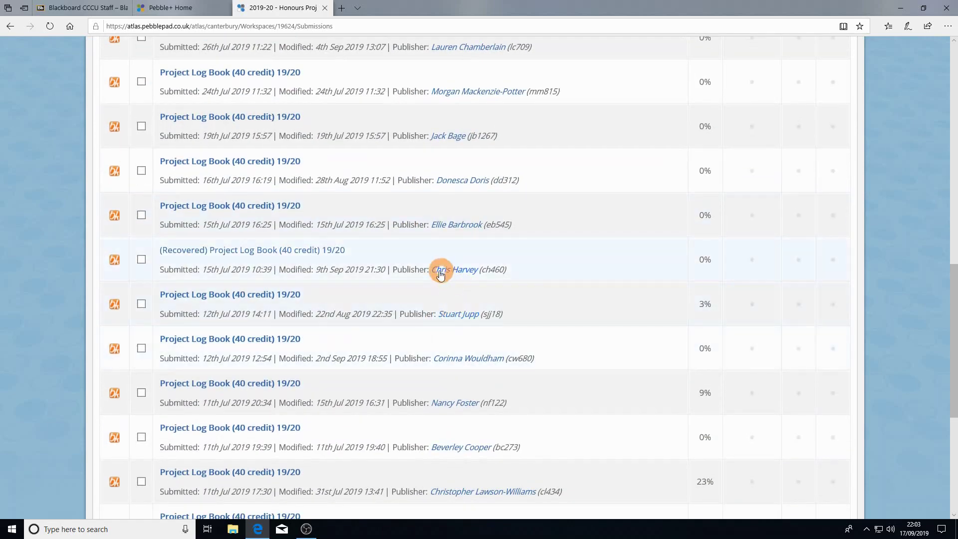
pyautogui.click(289, 251)
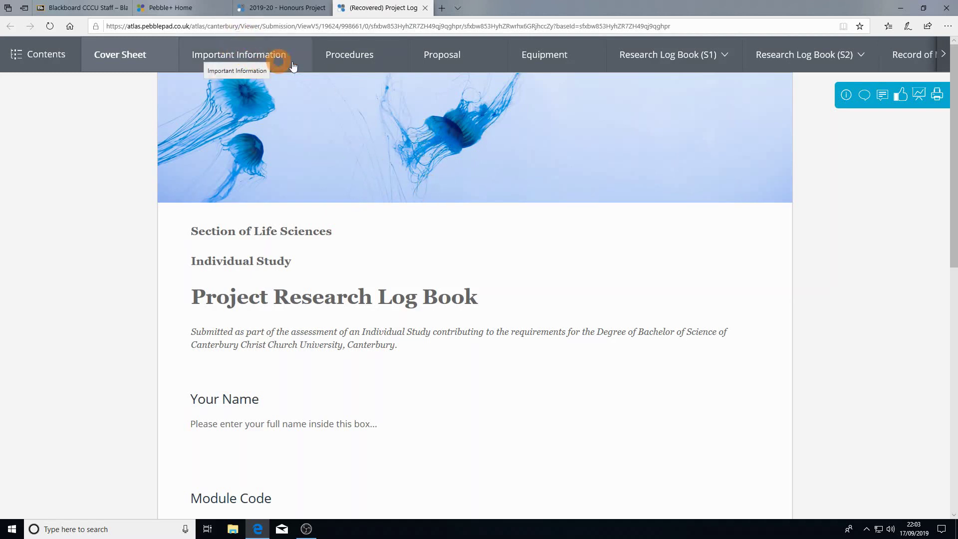
# Open the log book's Proposal page and read through its instructions and numbered sections.
pyautogui.click(439, 57)
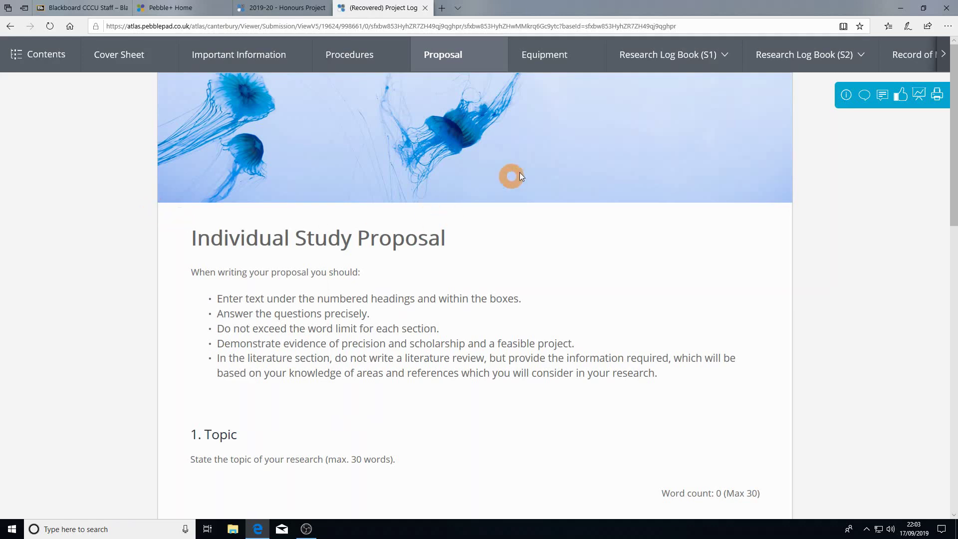
pyautogui.scroll(-2, 511, 303)
pyautogui.scroll(-10, 511, 303)
pyautogui.scroll(12, 629, 343)
pyautogui.scroll(-10, 494, 359)
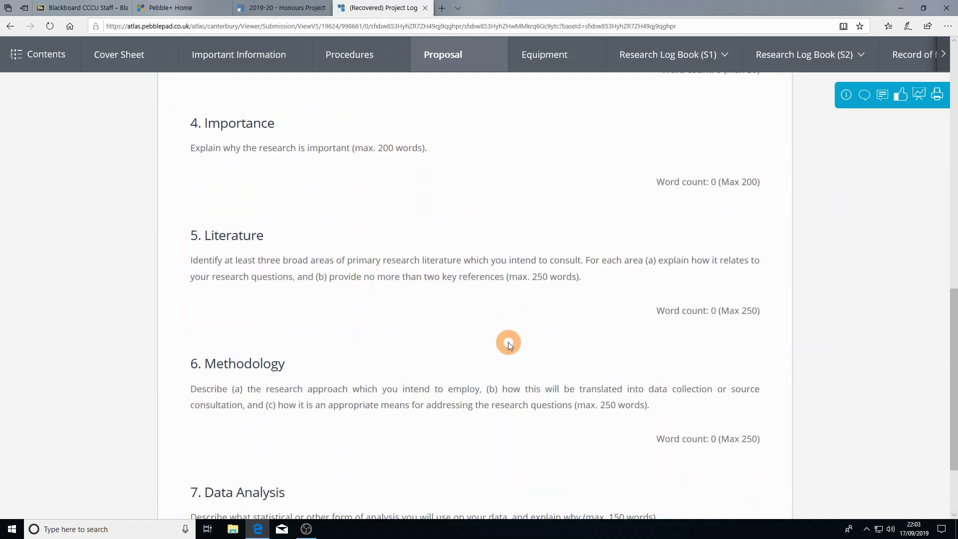
pyautogui.scroll(-2, 481, 375)
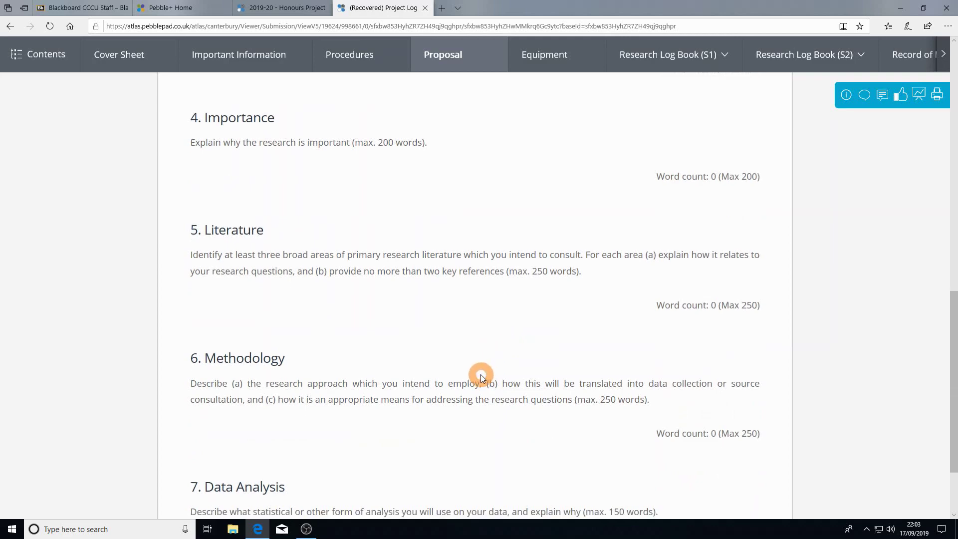
pyautogui.scroll(2, 492, 382)
pyautogui.scroll(10, 503, 388)
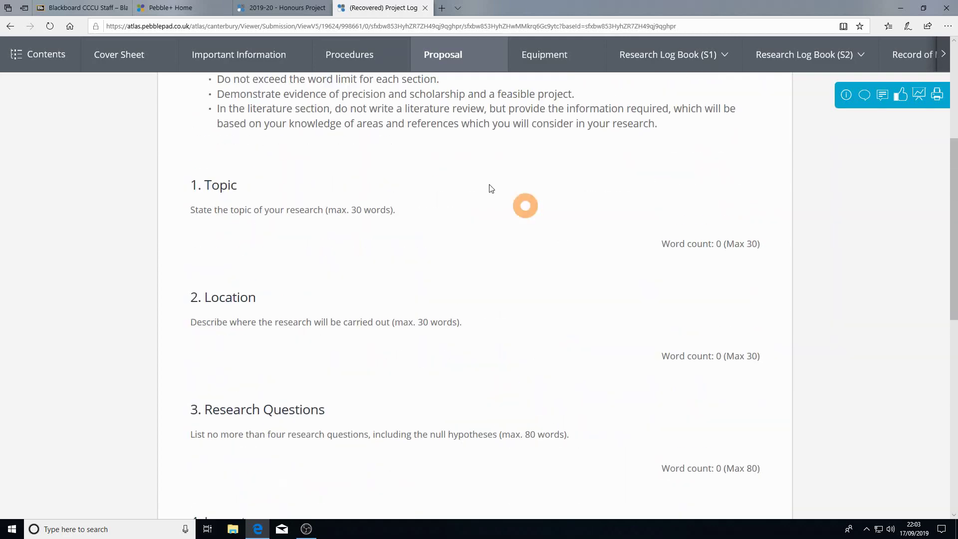
pyautogui.scroll(-10, 421, 351)
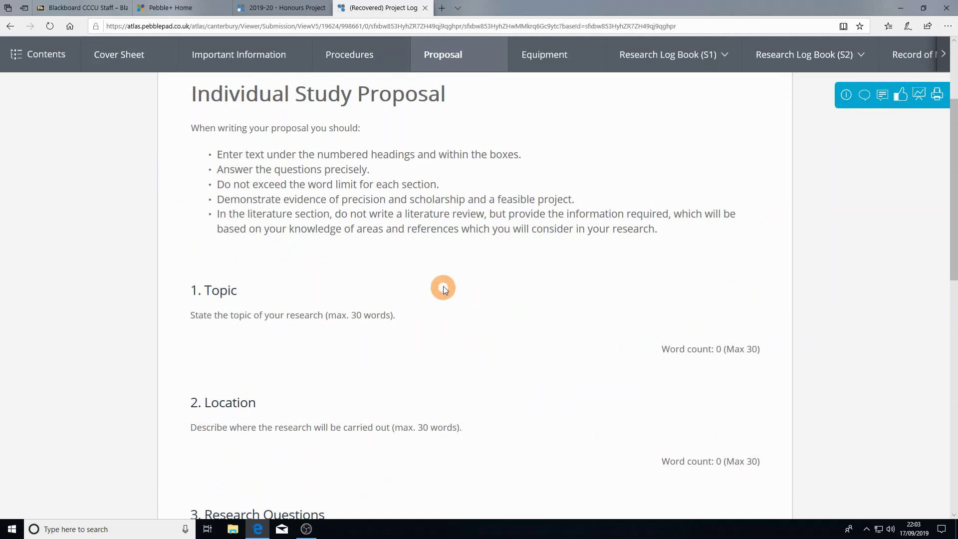
pyautogui.scroll(10, 473, 344)
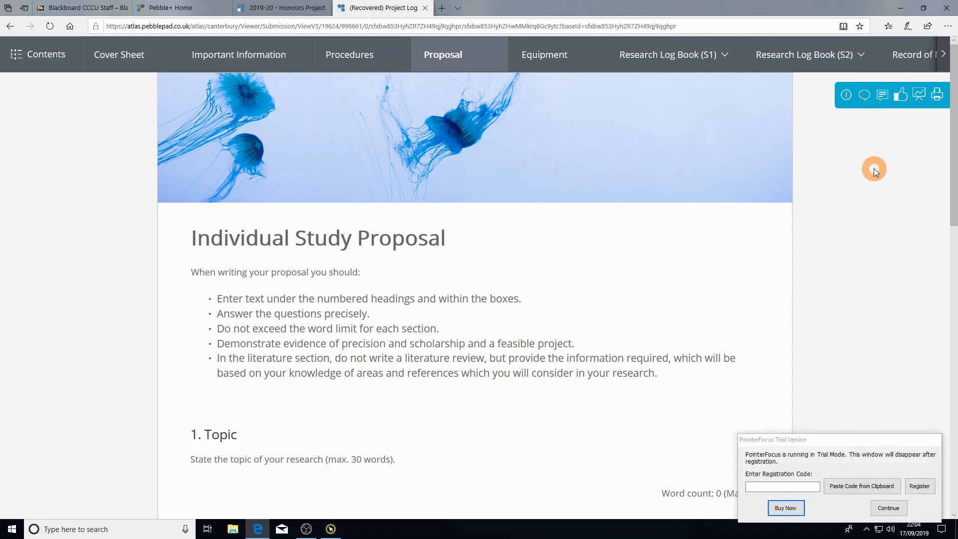
# Dismiss the PointerFocus trial notice and start a new feedback comment for the Proposal page only.
pyautogui.click(889, 508)
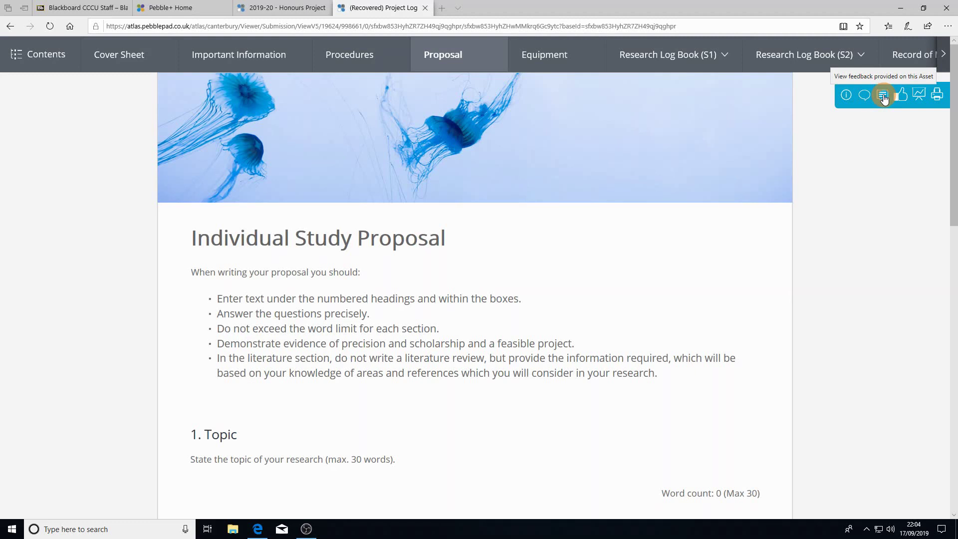
pyautogui.click(884, 98)
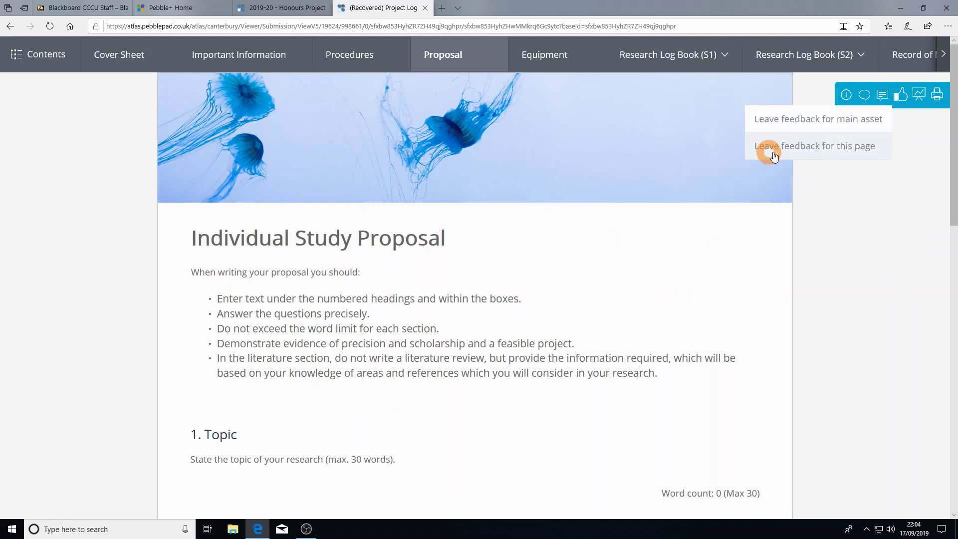
pyautogui.click(840, 149)
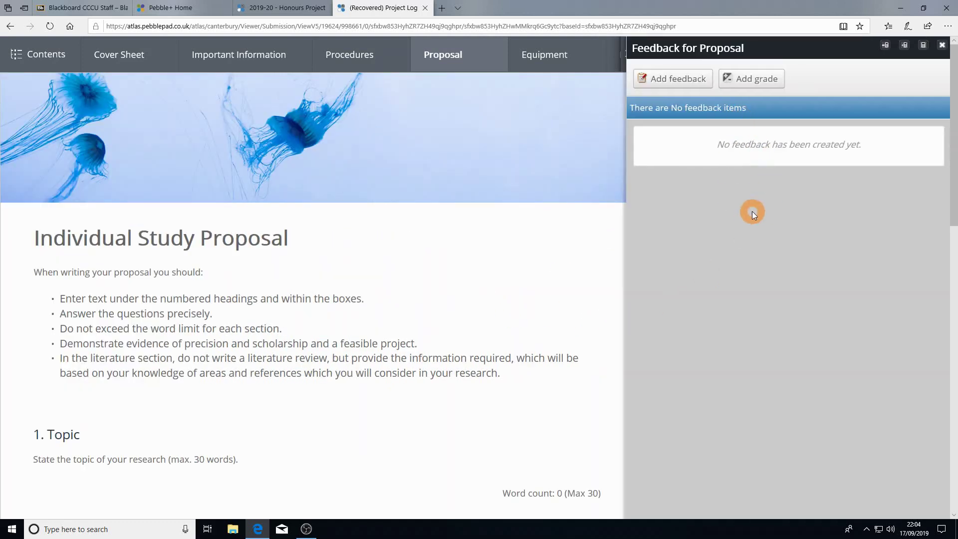
pyautogui.click(667, 80)
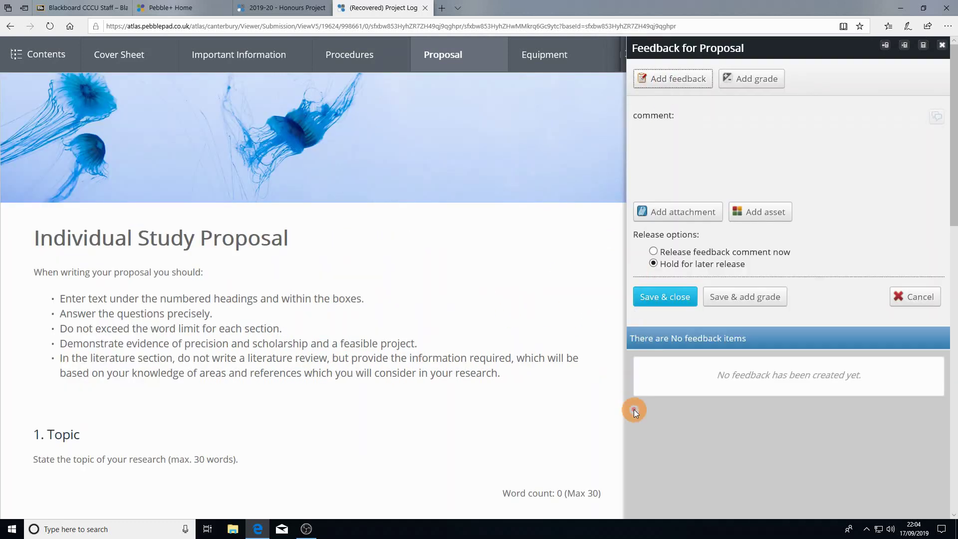
# Enter the comment "/n;skdn;sdkn;sdknghgj ,jfcg" with its ending in bold, and save it held for later release, continuing to a grade.
pyautogui.click(673, 167)
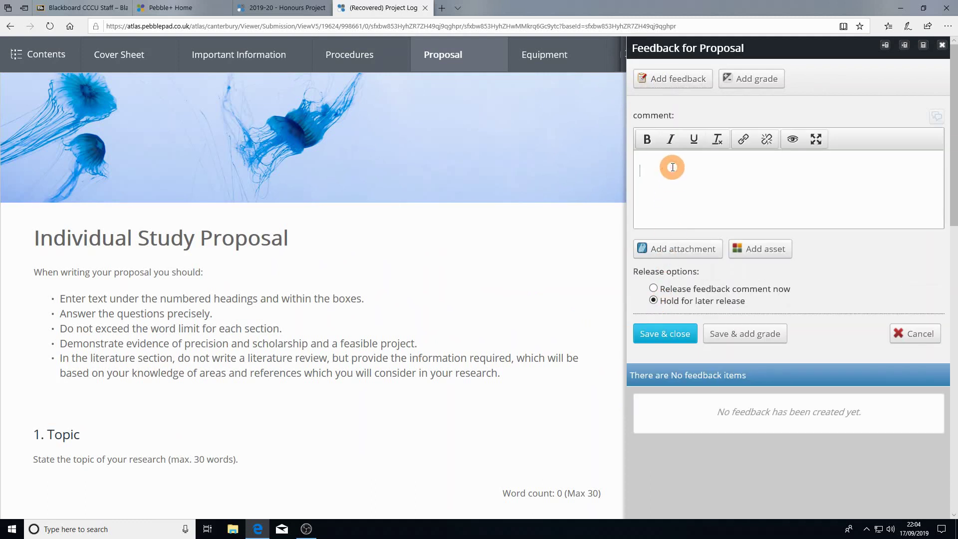
pyautogui.write('/n;skdn;sdkn')
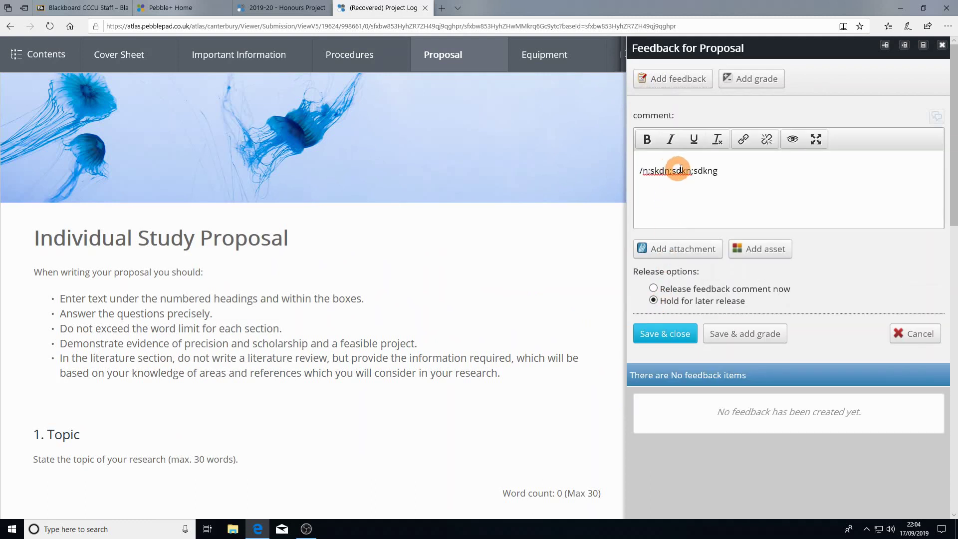
pyautogui.write(';sdkng')
pyautogui.click(672, 145)
pyautogui.write('hgj .jfcg')
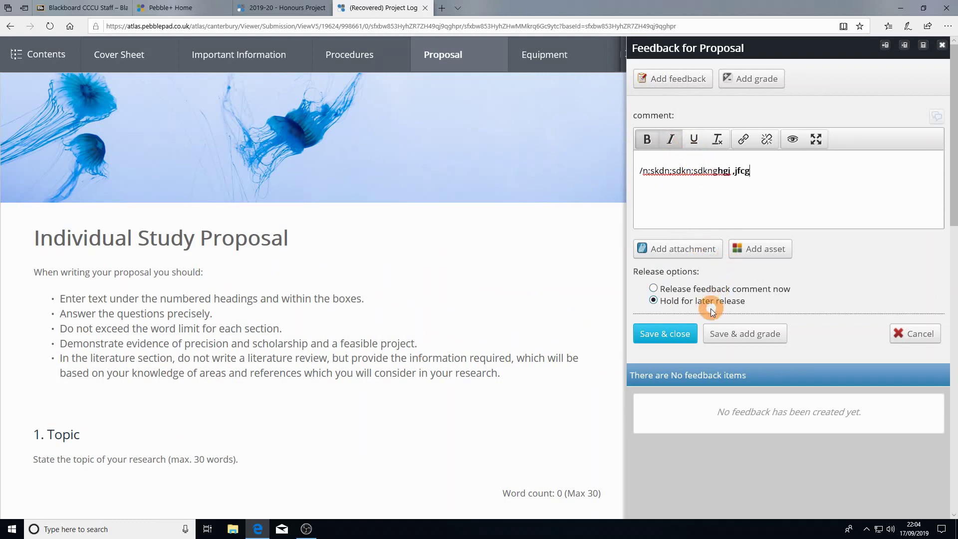
pyautogui.scroll(-2, 703, 320)
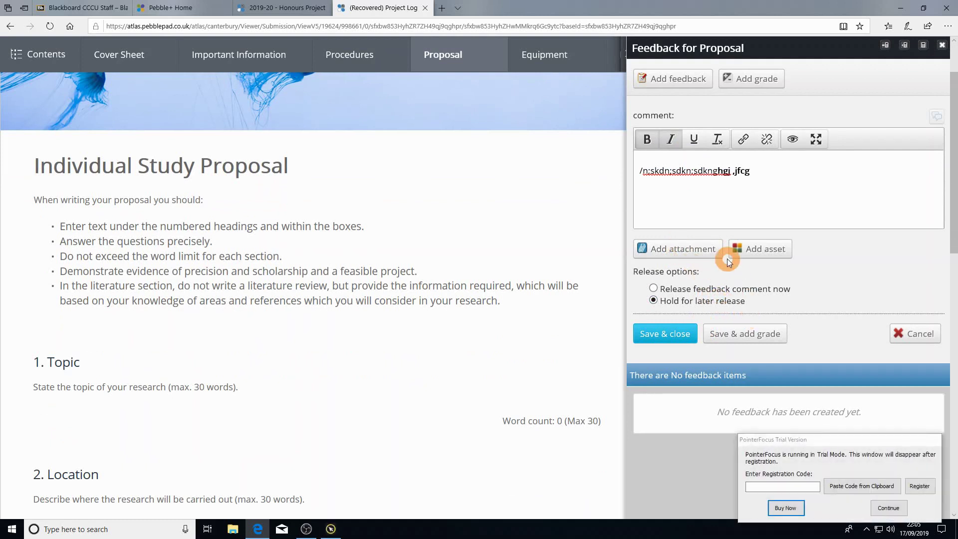
pyautogui.click(889, 509)
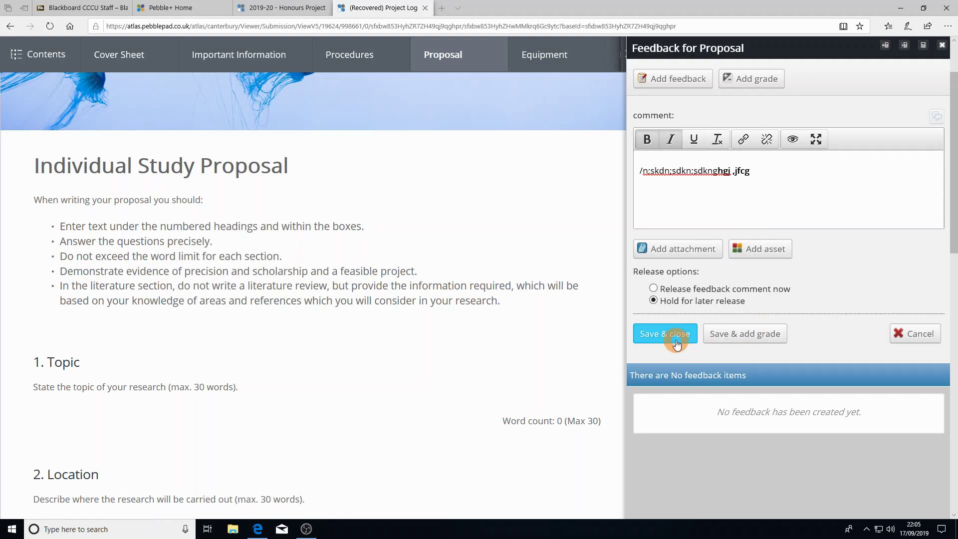
pyautogui.click(753, 338)
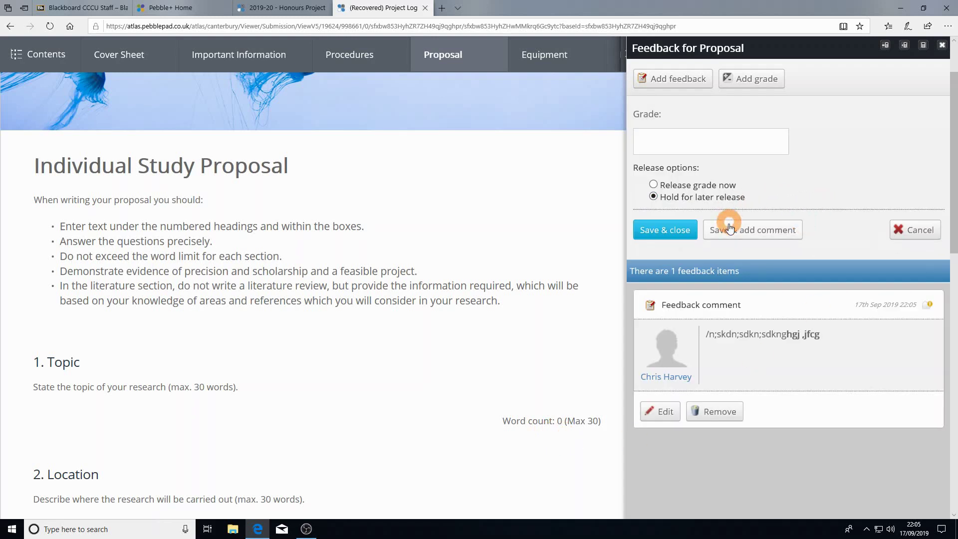
# Give the Proposal a grade of 55, release it now, and save it, continuing to another comment.
pyautogui.click(669, 139)
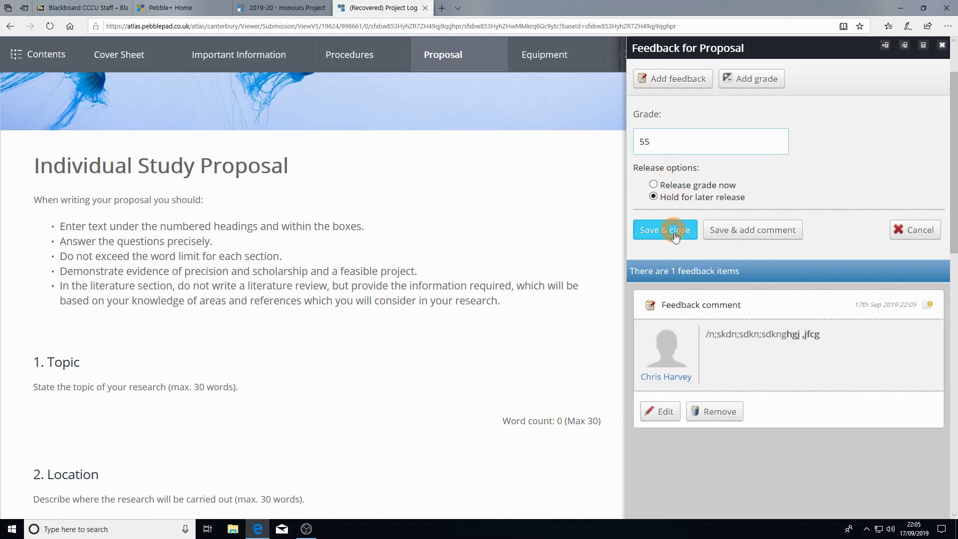
pyautogui.click(653, 196)
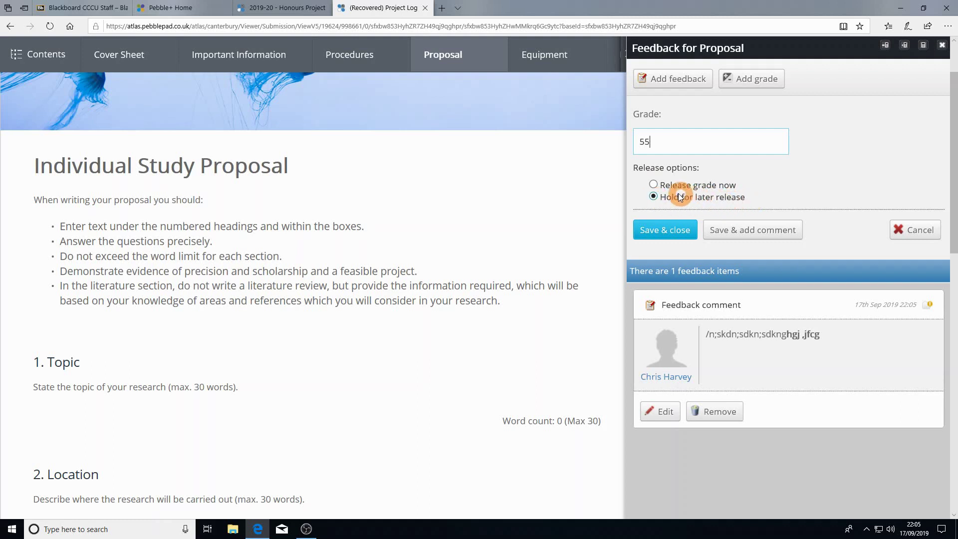
pyautogui.click(653, 184)
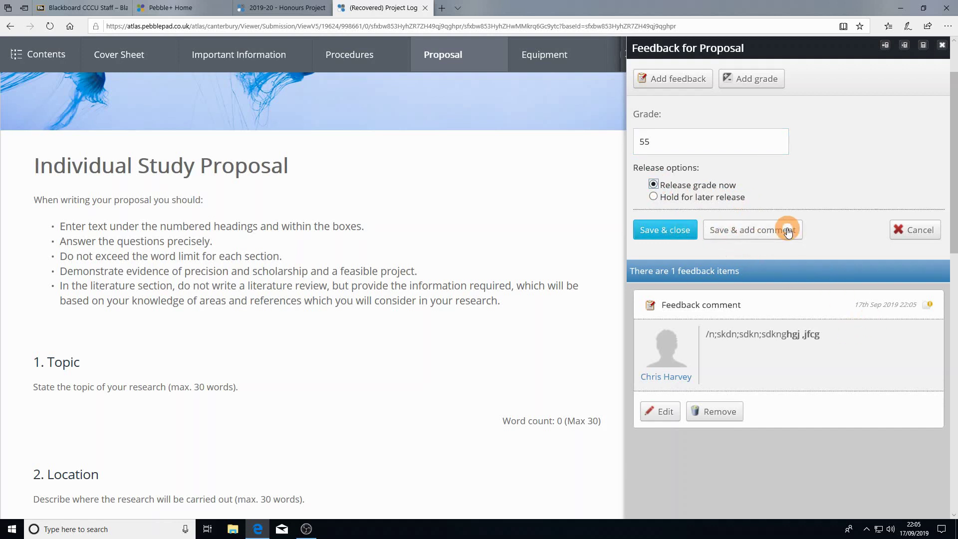
pyautogui.click(735, 228)
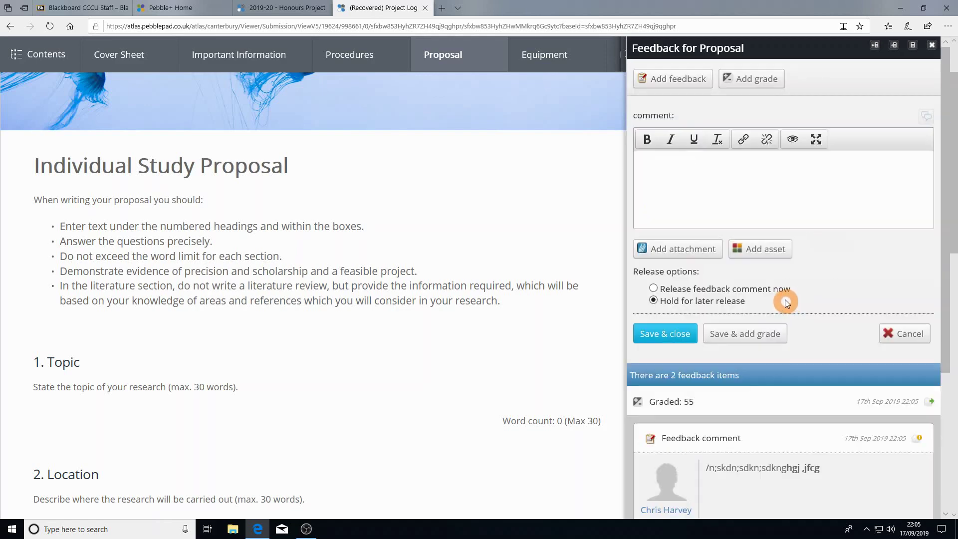
# Review the existing feedback items, enter the comment ";khdf;gh;gkhdf;gkhzg" for the Proposal, and save it held for later release.
pyautogui.scroll(-3, 717, 250)
pyautogui.scroll(-5, 723, 265)
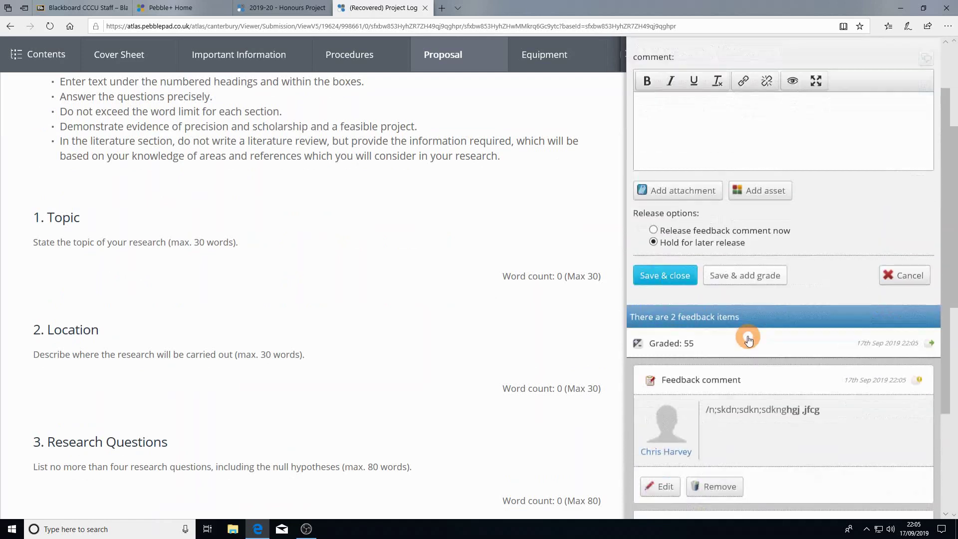
pyautogui.scroll(-3, 714, 310)
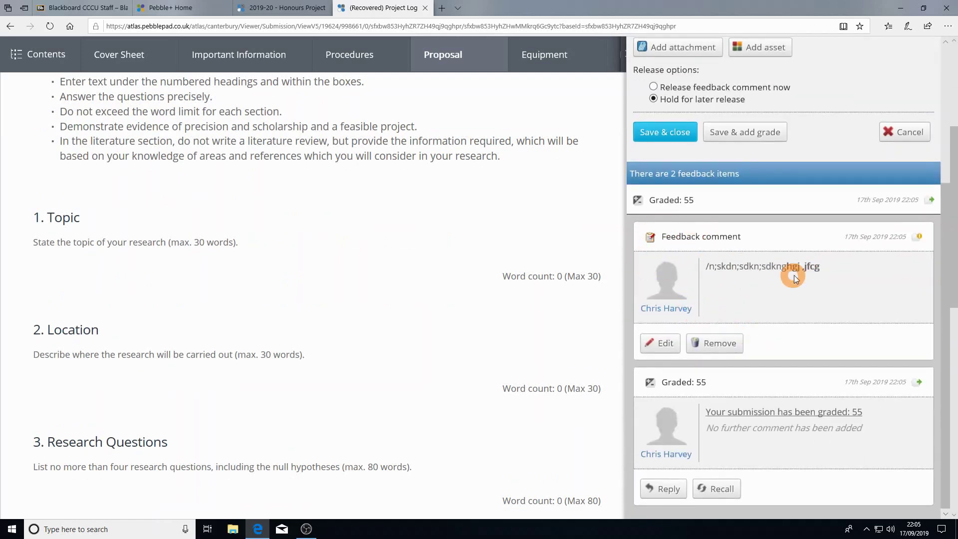
pyautogui.scroll(-3, 801, 329)
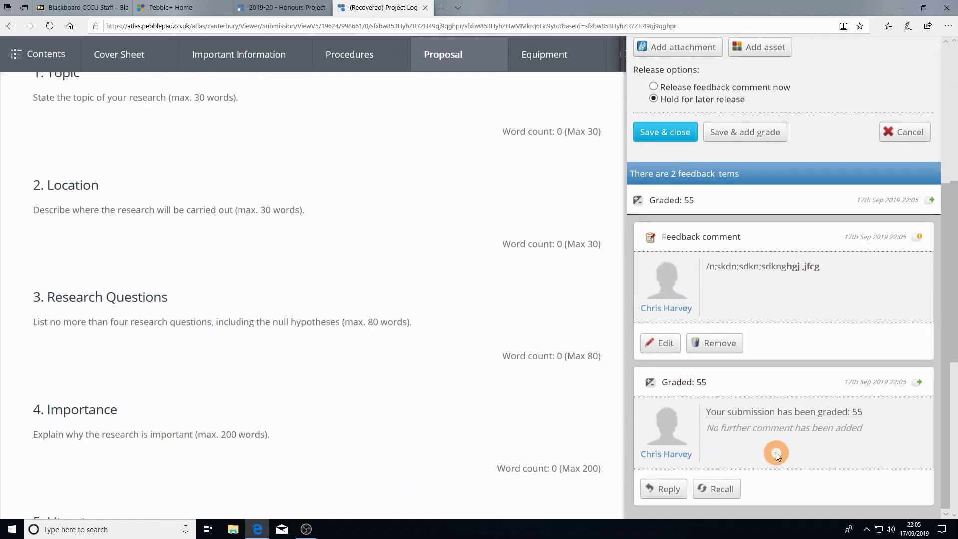
pyautogui.scroll(5, 794, 424)
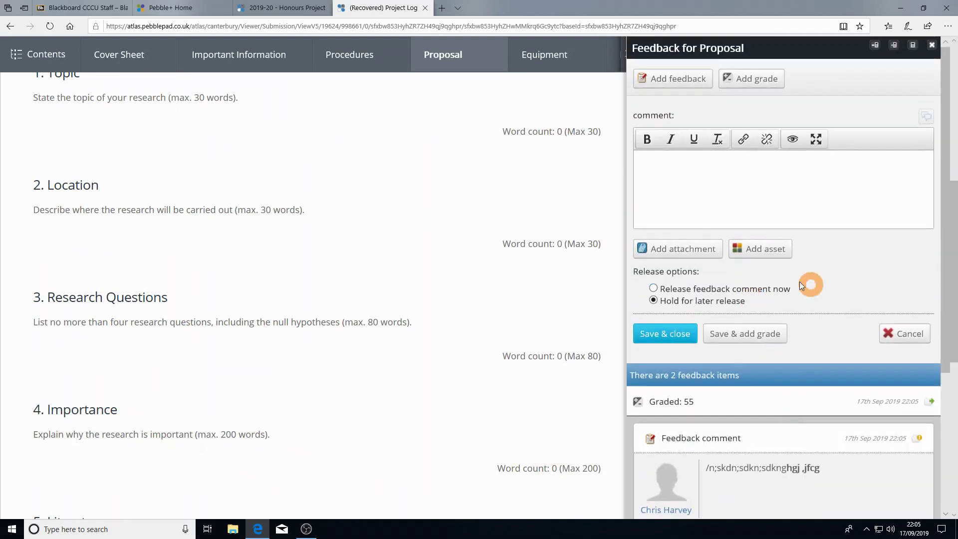
pyautogui.click(699, 160)
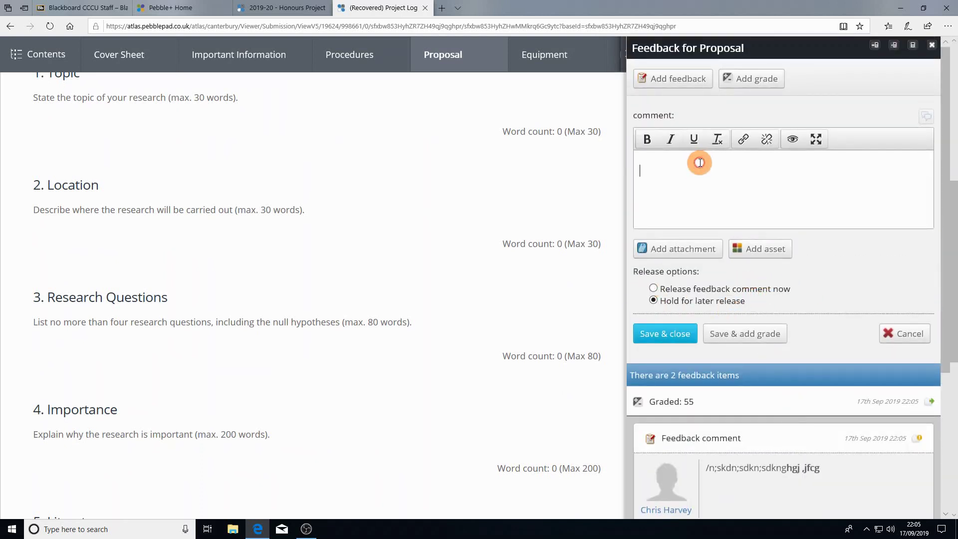
pyautogui.write(';khdf;gh;gkhdf;gkhzg')
pyautogui.click(654, 290)
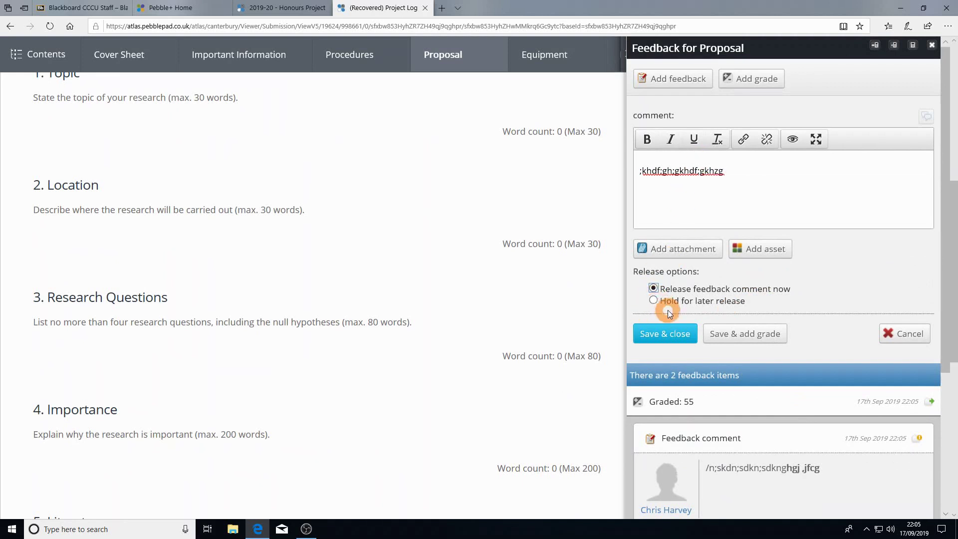
pyautogui.click(667, 305)
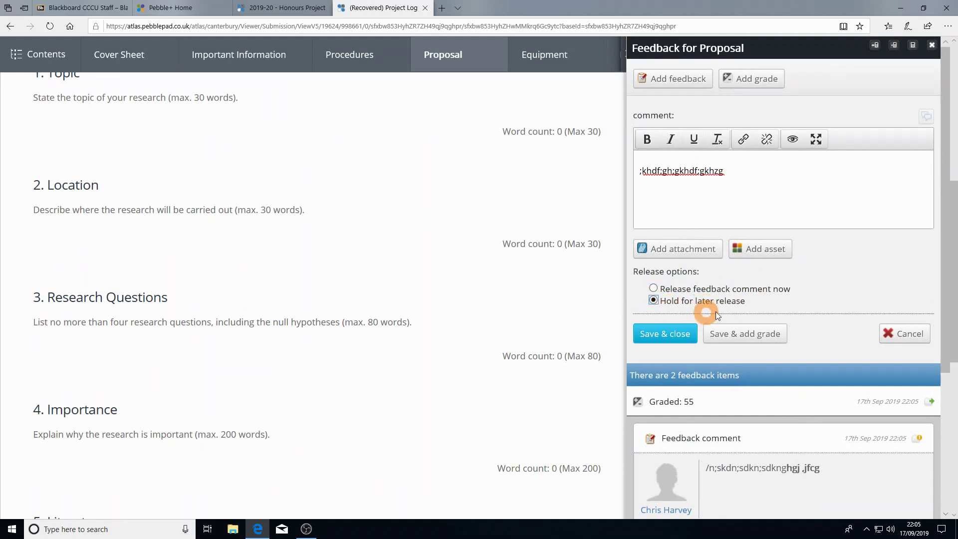
pyautogui.click(678, 339)
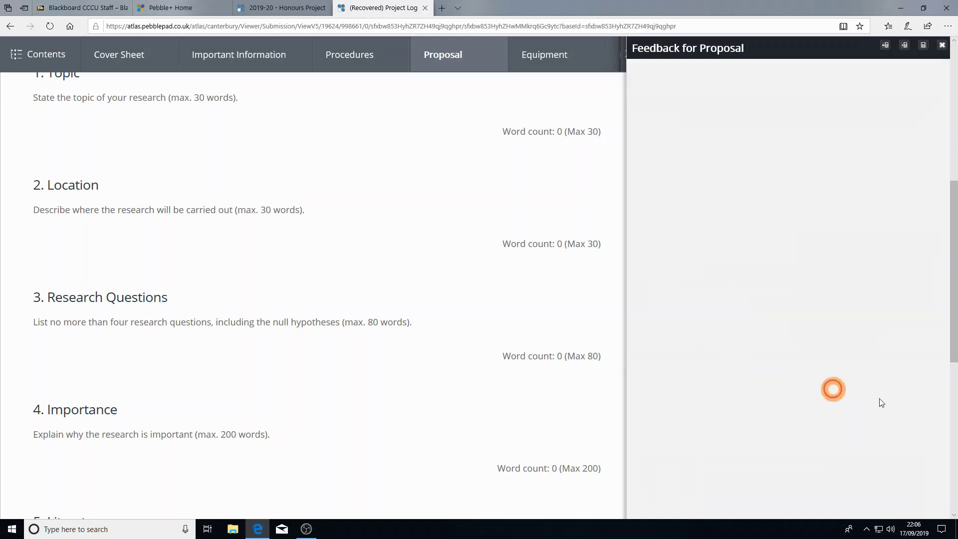
# Dismiss the PointerFocus trial notice covering the Proposal's saved feedback items.
pyautogui.scroll(-3, 699, 385)
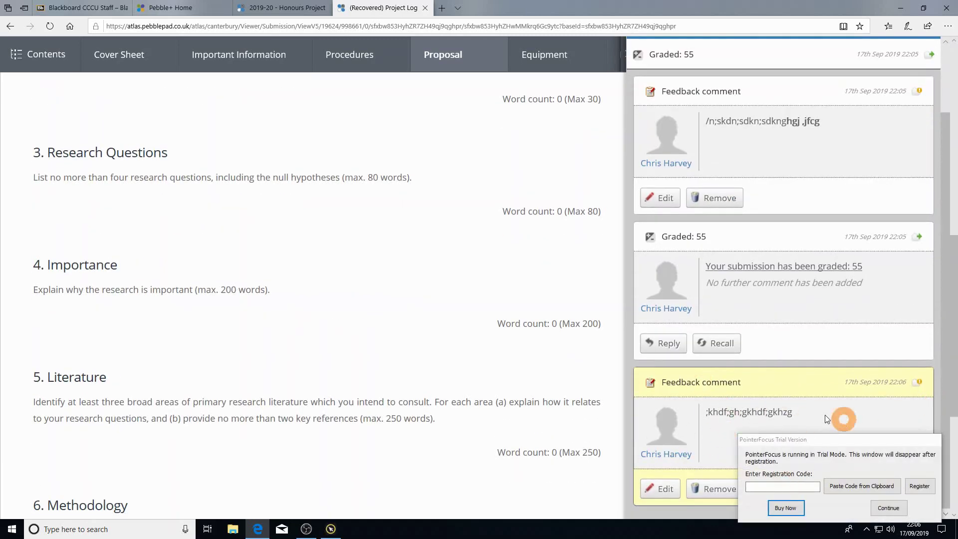
pyautogui.click(881, 508)
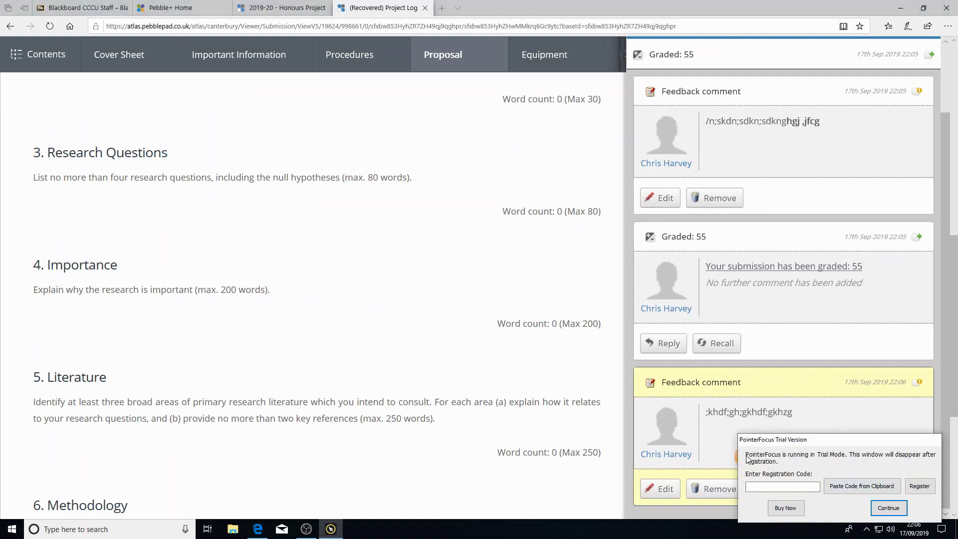
pyautogui.click(882, 509)
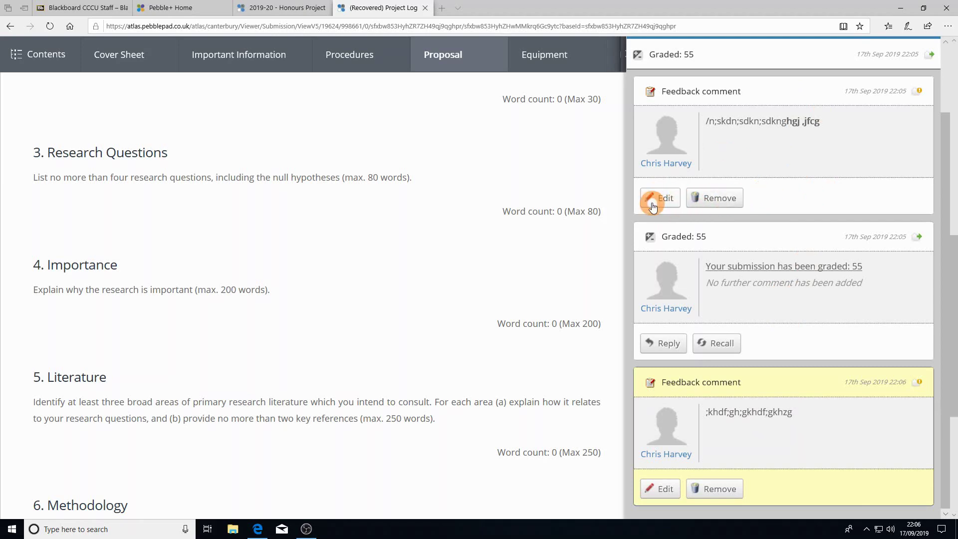
# Open the first held Proposal comment for editing, and cancel the edit, accepting the loss of any changes.
pyautogui.scroll(1, 651, 202)
pyautogui.click(660, 226)
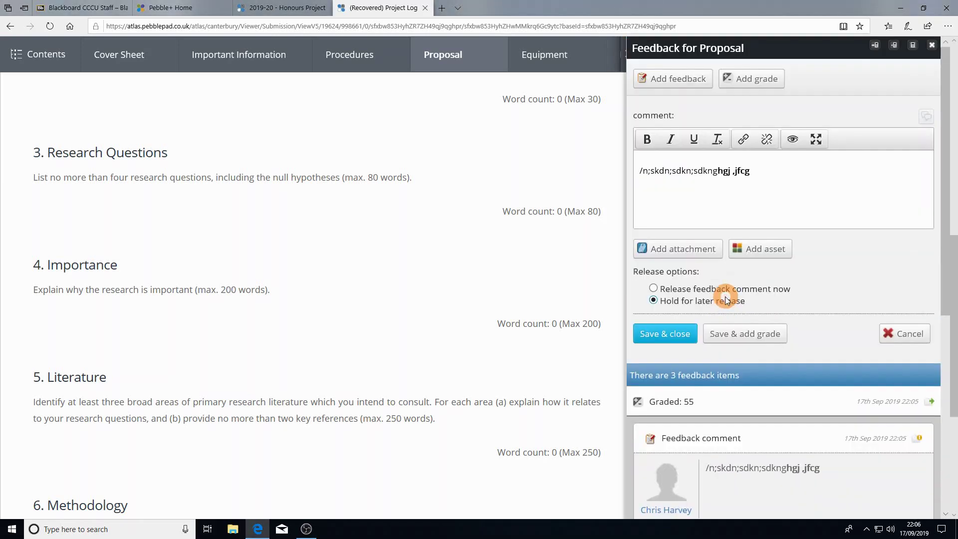
pyautogui.click(921, 339)
pyautogui.click(429, 305)
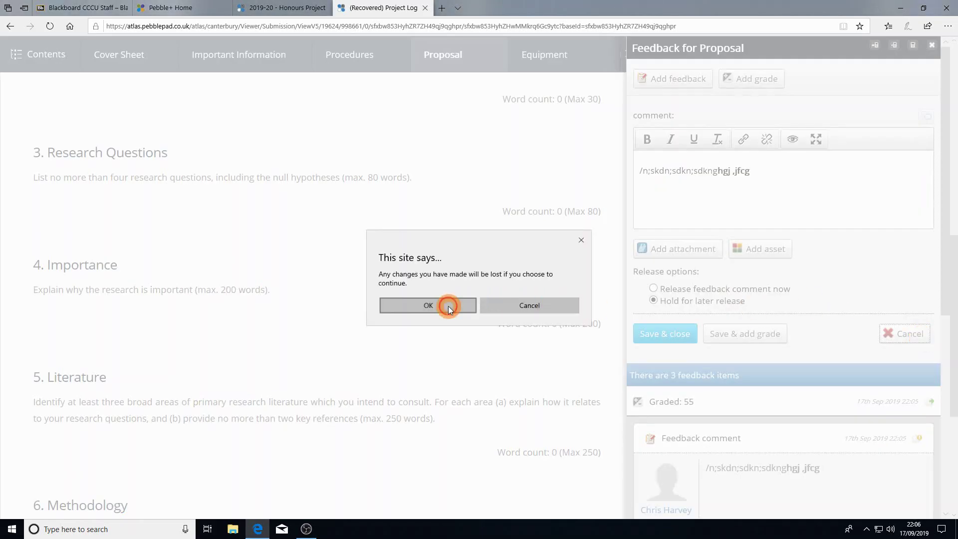
pyautogui.click(700, 287)
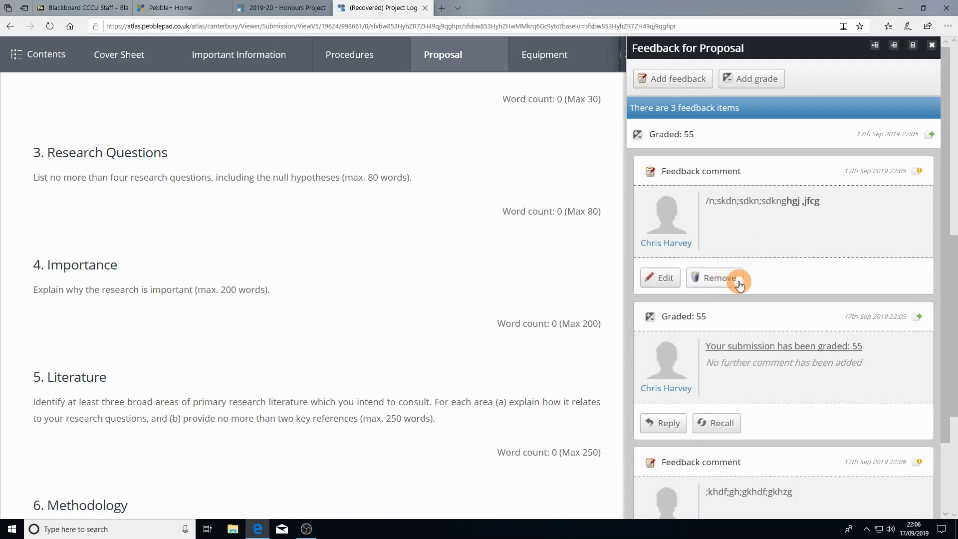
# Look through the Proposal's feedback comments and grade with their release status, and close the feedback view.
pyautogui.scroll(-5, 739, 285)
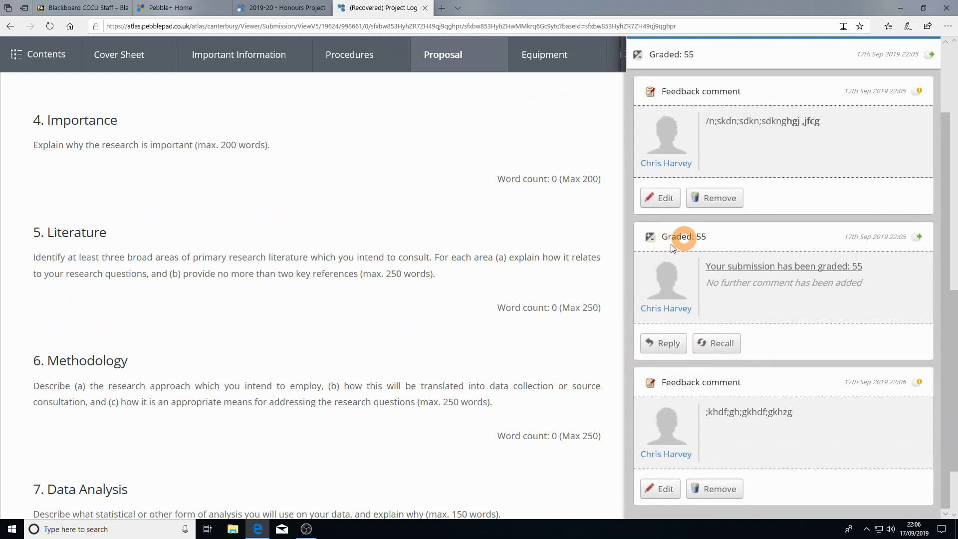
pyautogui.scroll(2, 803, 414)
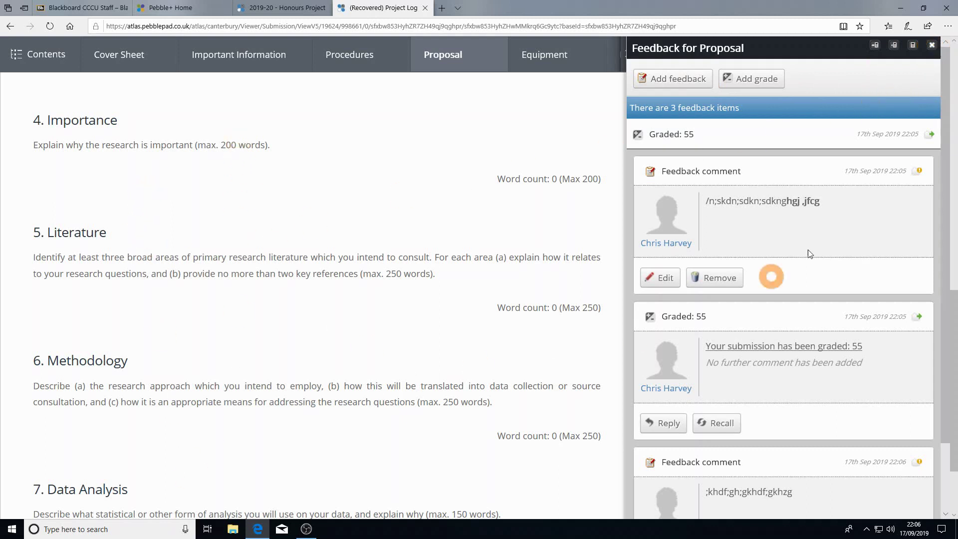
pyautogui.click(930, 47)
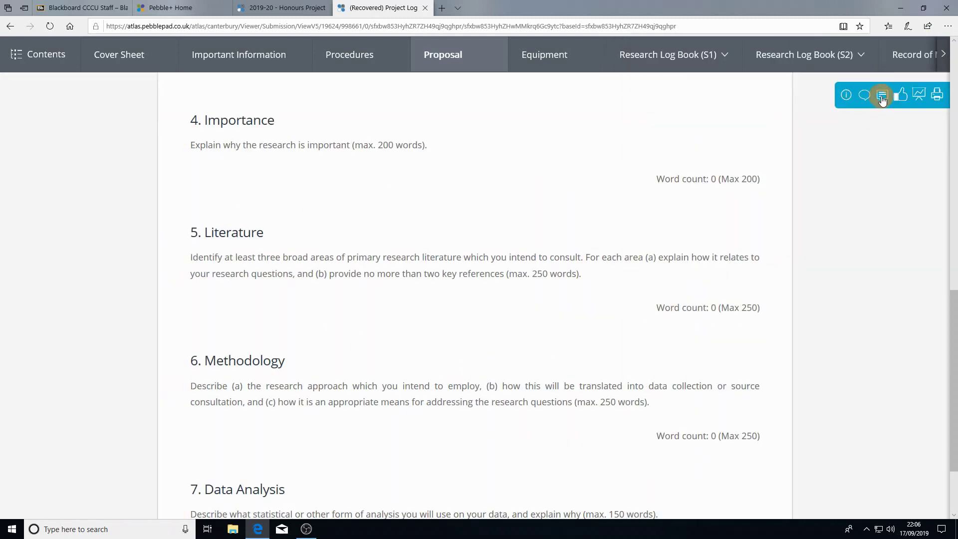
# View the feedback for the main asset, the whole project log book, and close it.
pyautogui.click(882, 95)
pyautogui.click(911, 204)
pyautogui.click(879, 101)
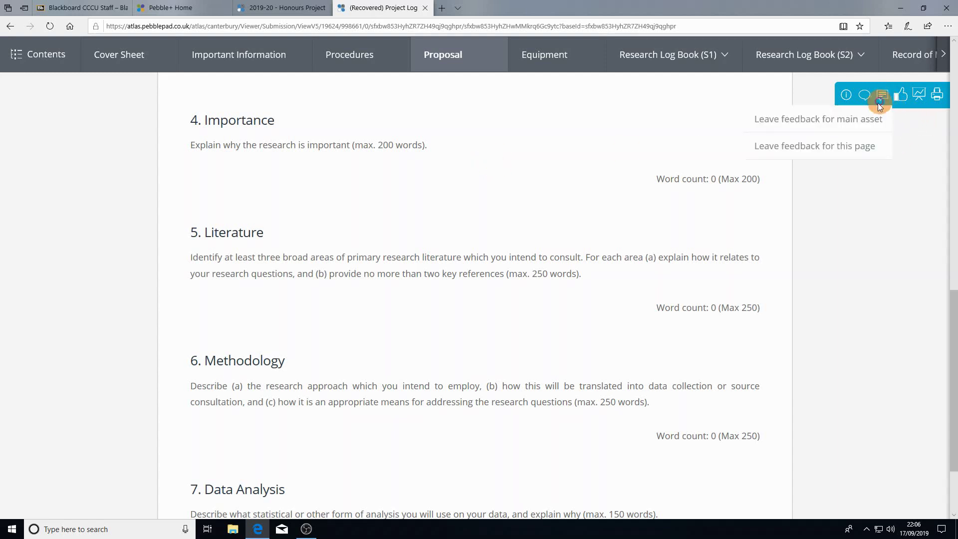
pyautogui.click(817, 131)
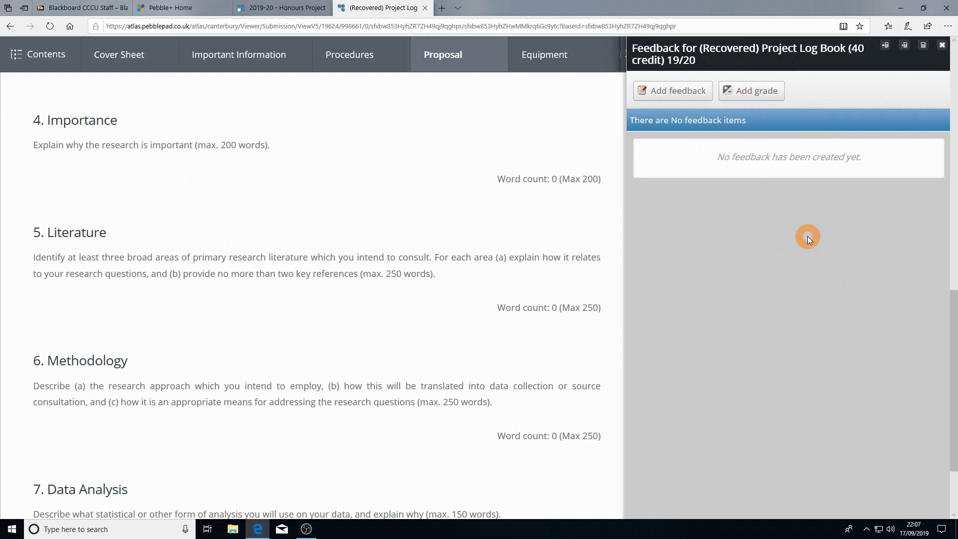
pyautogui.click(944, 46)
# Dismiss the PointerFocus trial notice and open the comments for the Cover Sheet page only.
pyautogui.click(889, 508)
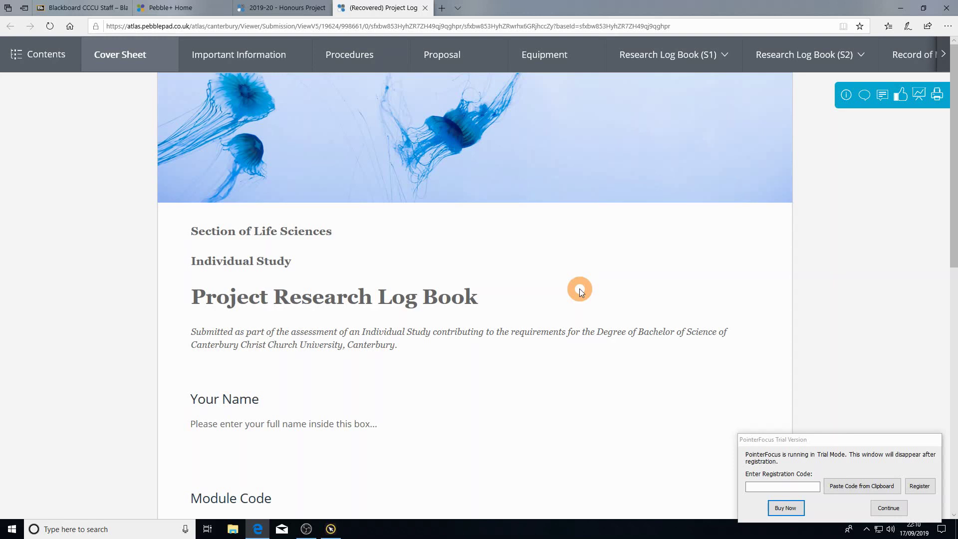
pyautogui.click(889, 507)
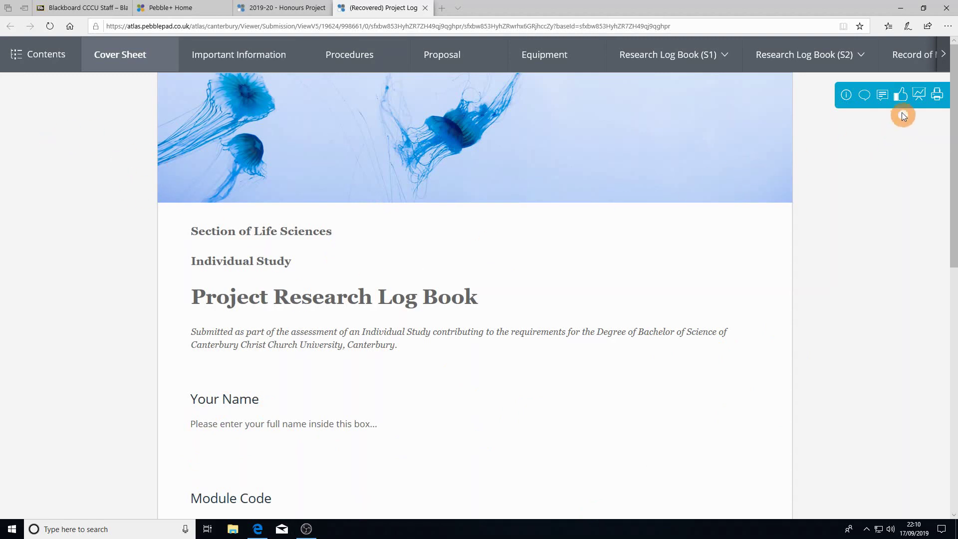
pyautogui.click(865, 96)
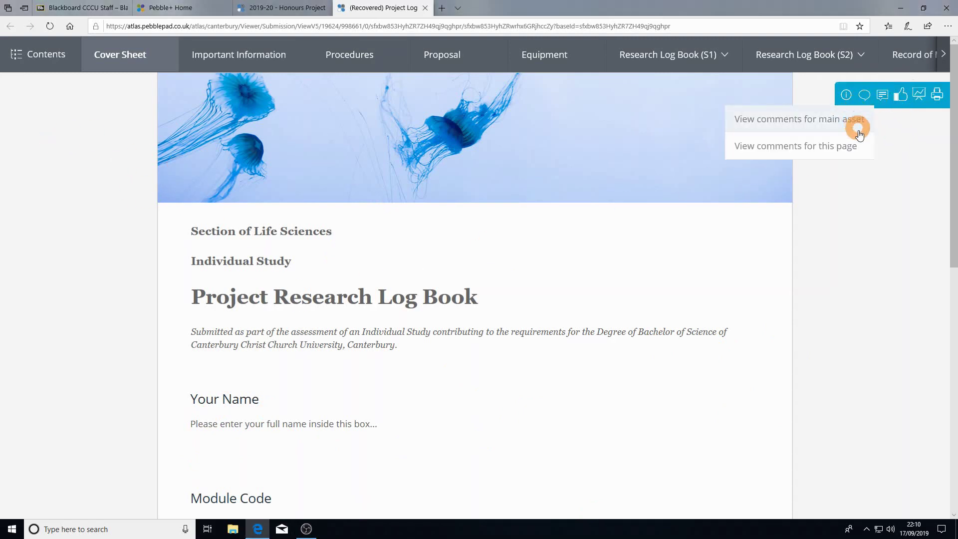
pyautogui.click(796, 146)
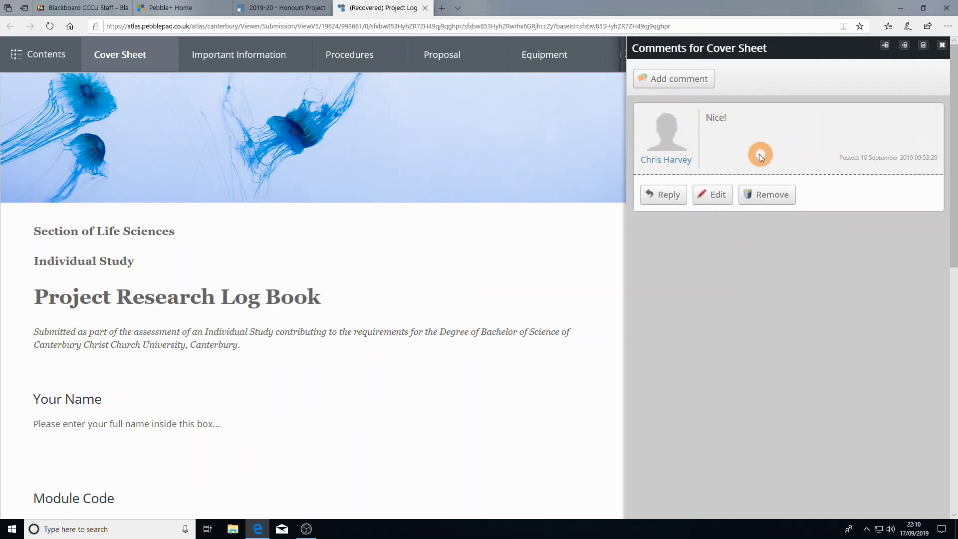
# Add and save the comment "/glknd;glkjg;dkfjg;dsfg" for the Cover Sheet, and close the trial notice and the comments.
pyautogui.click(675, 80)
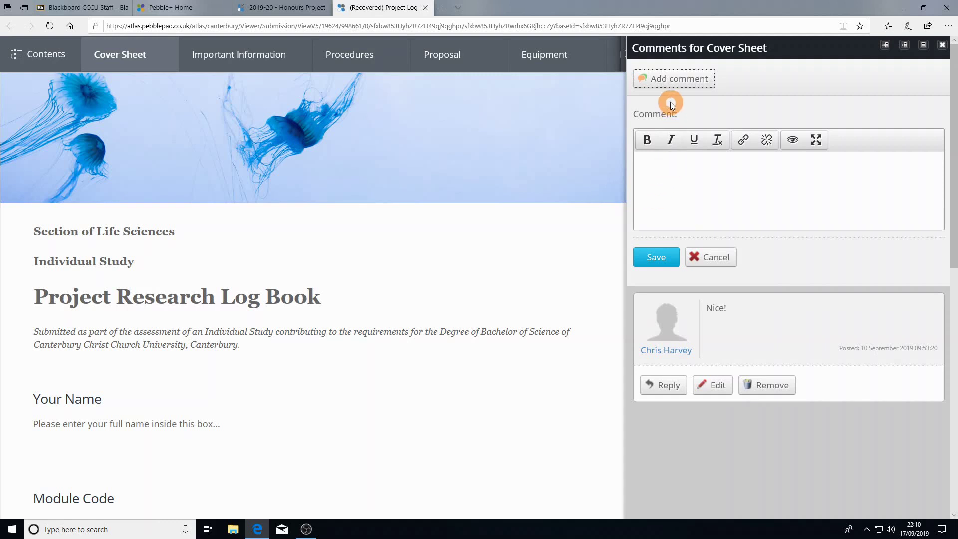
pyautogui.click(660, 171)
pyautogui.write('/glknd;glkjg;dkfjg;dsfg')
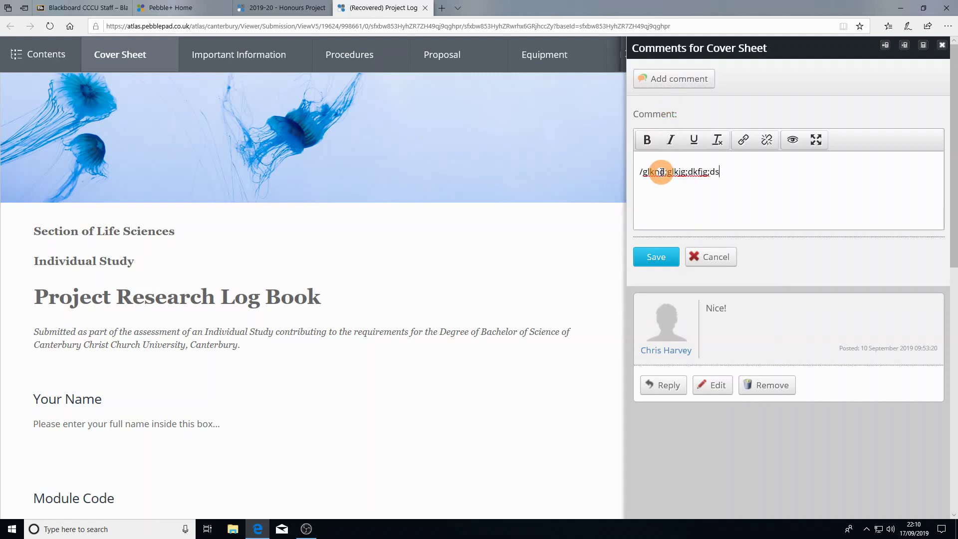
pyautogui.click(658, 259)
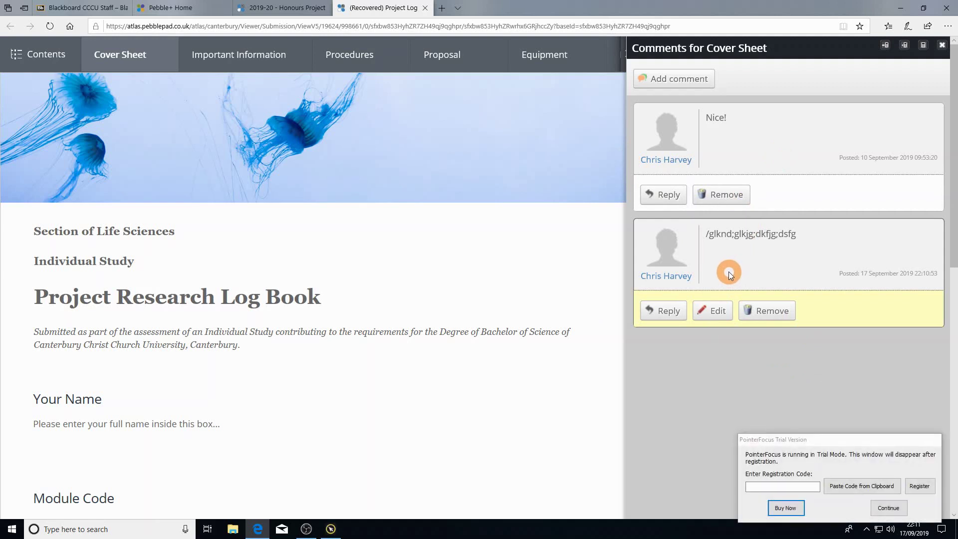
pyautogui.click(889, 508)
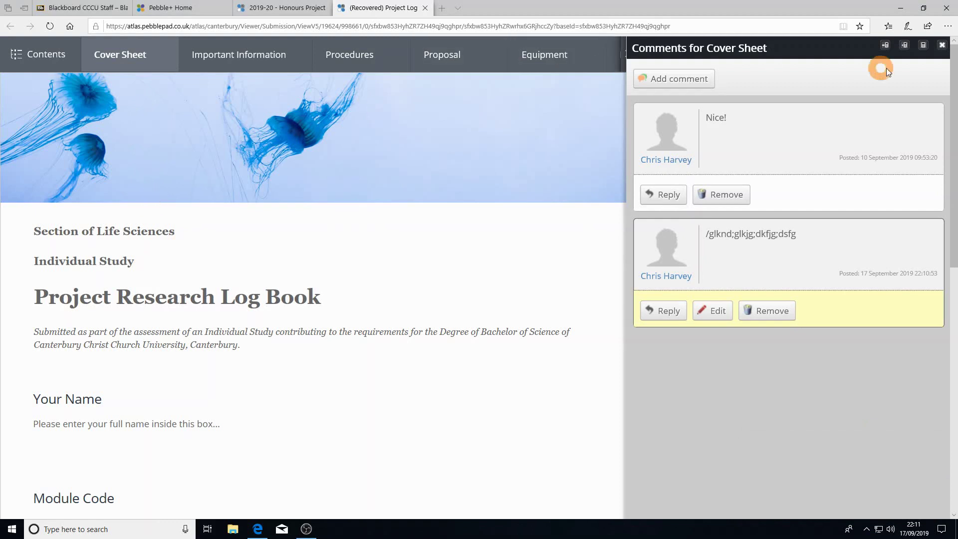
pyautogui.click(942, 45)
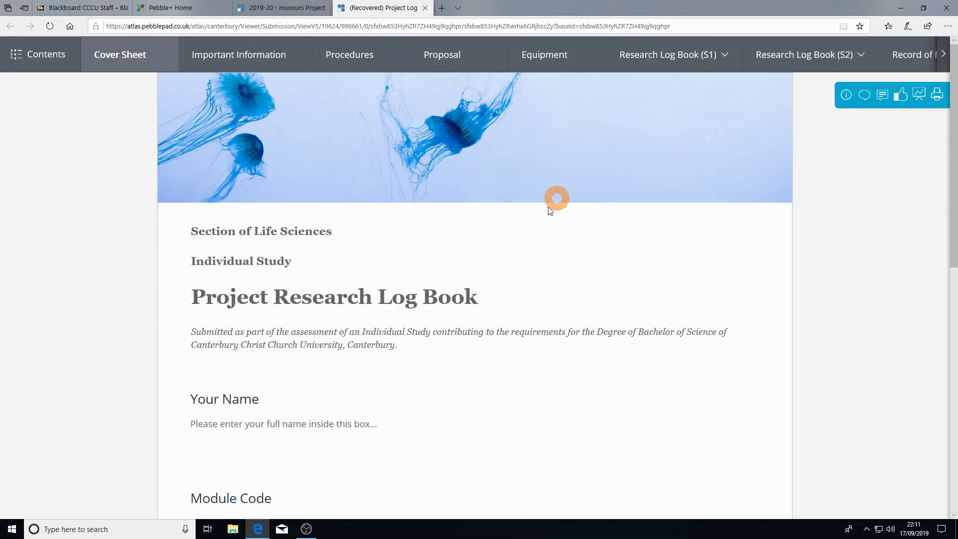